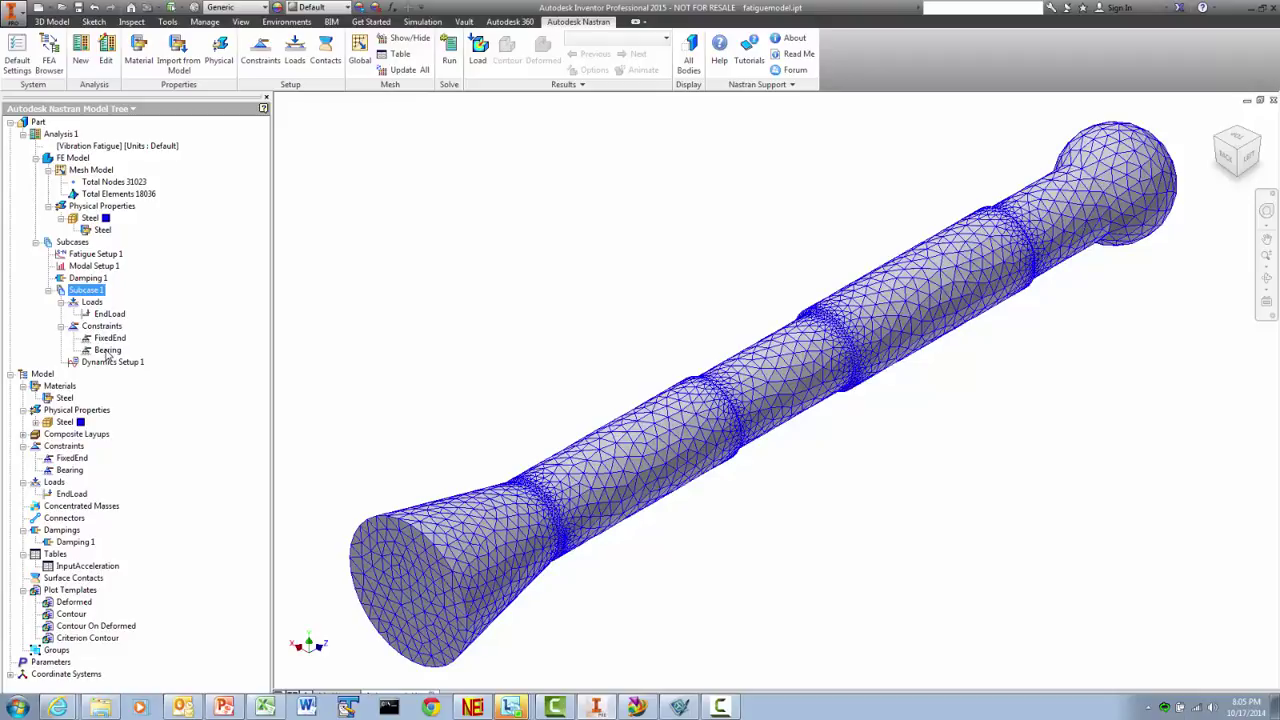
Step: Highlight the Bearing, FixedEnd and EndLoad items on the bar, then return to the Subcase 1 overview
left_click(107, 351)
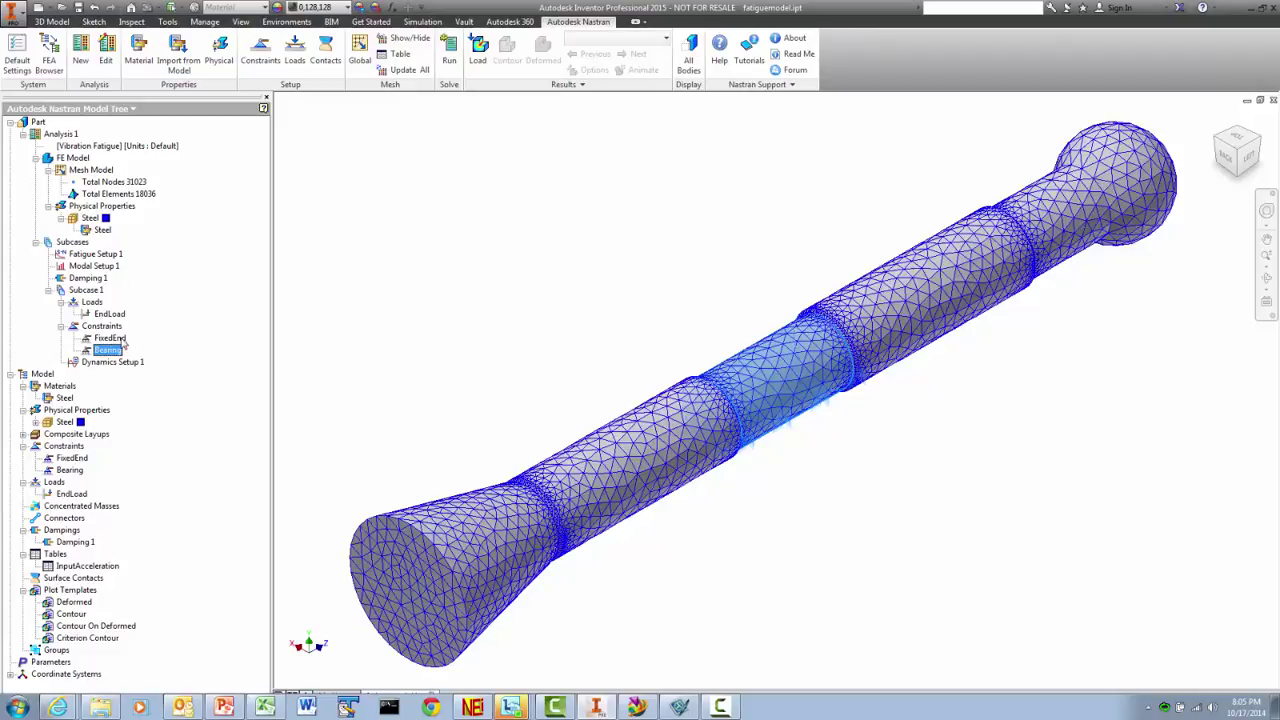
left_click(121, 340)
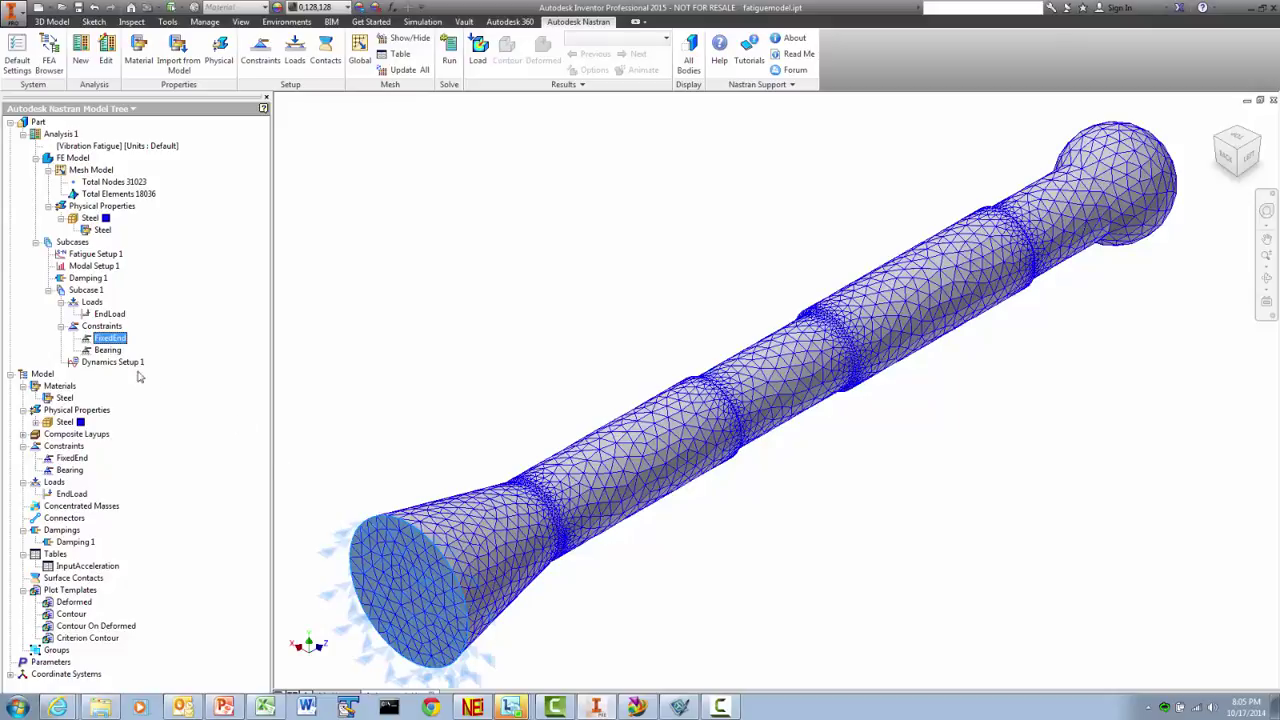
left_click(108, 316)
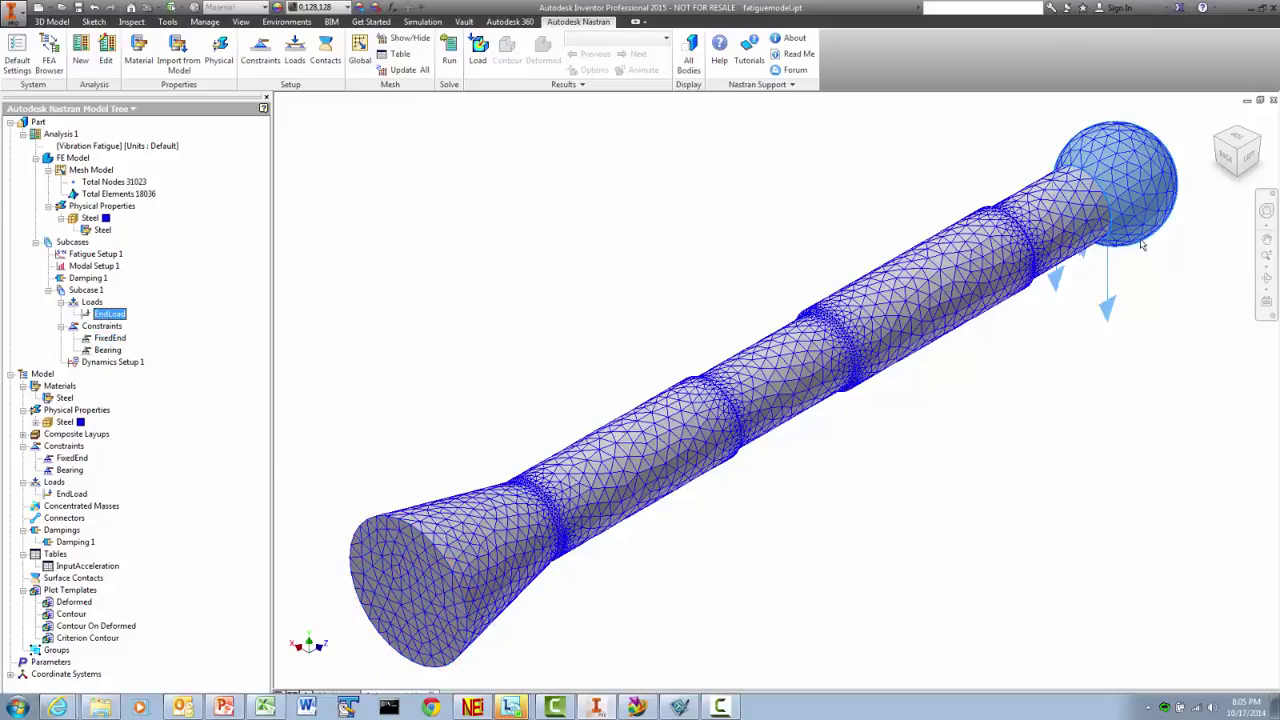
left_click(87, 292)
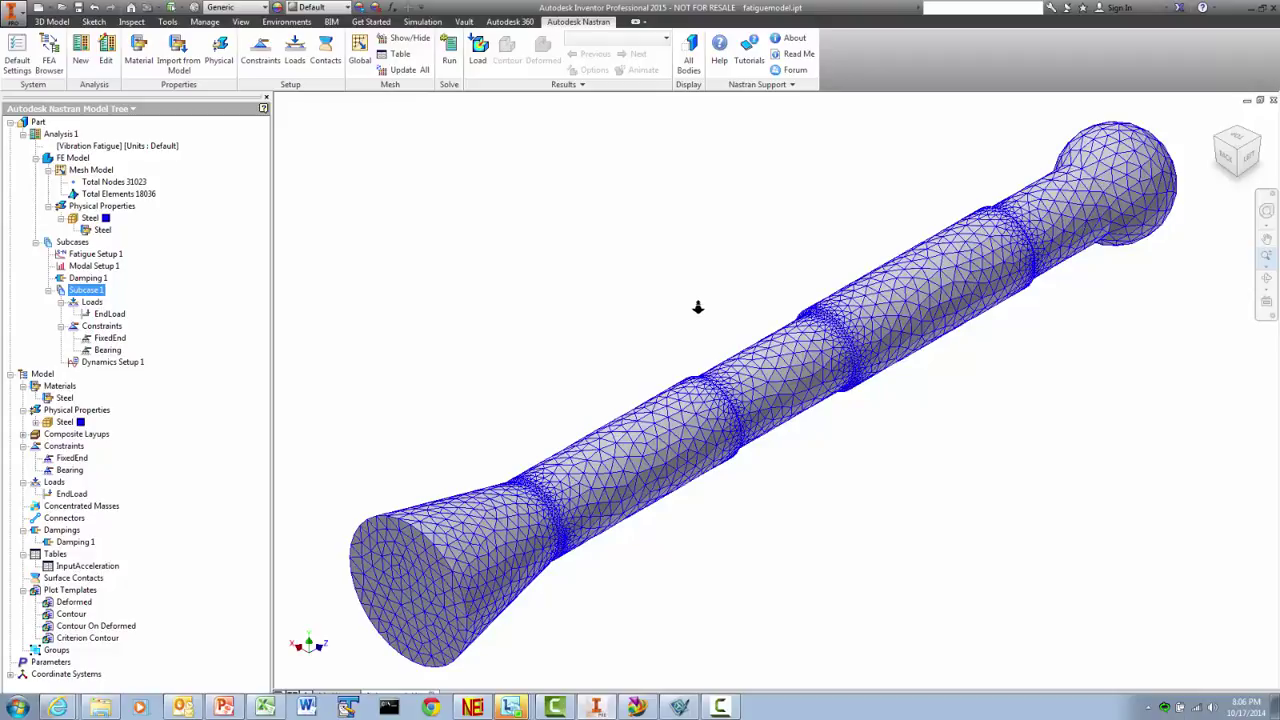
Step: Zoom in on the shaft mesh and pan the view upward
scroll(694, 306, "up", 1)
scroll(700, 330, "down", 2)
scroll(705, 360, "down", 3)
scroll(703, 376, "down", 1)
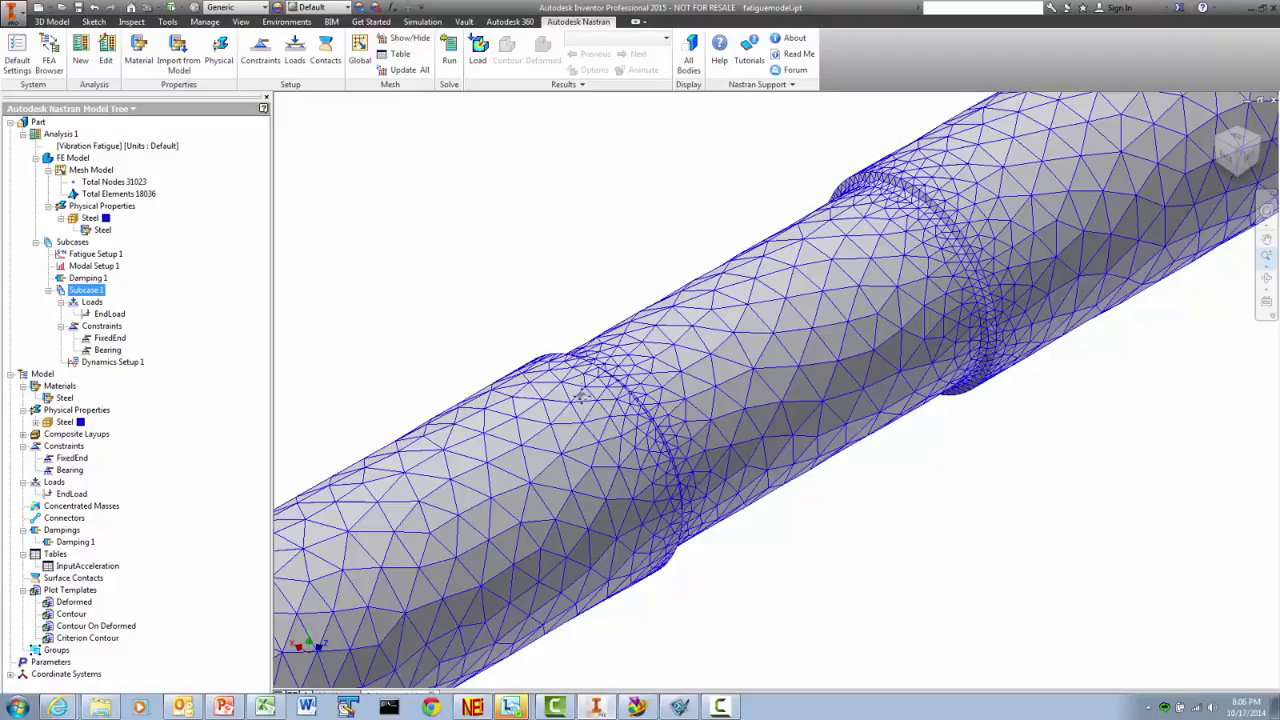
middle_click_drag(582, 402, 580, 372)
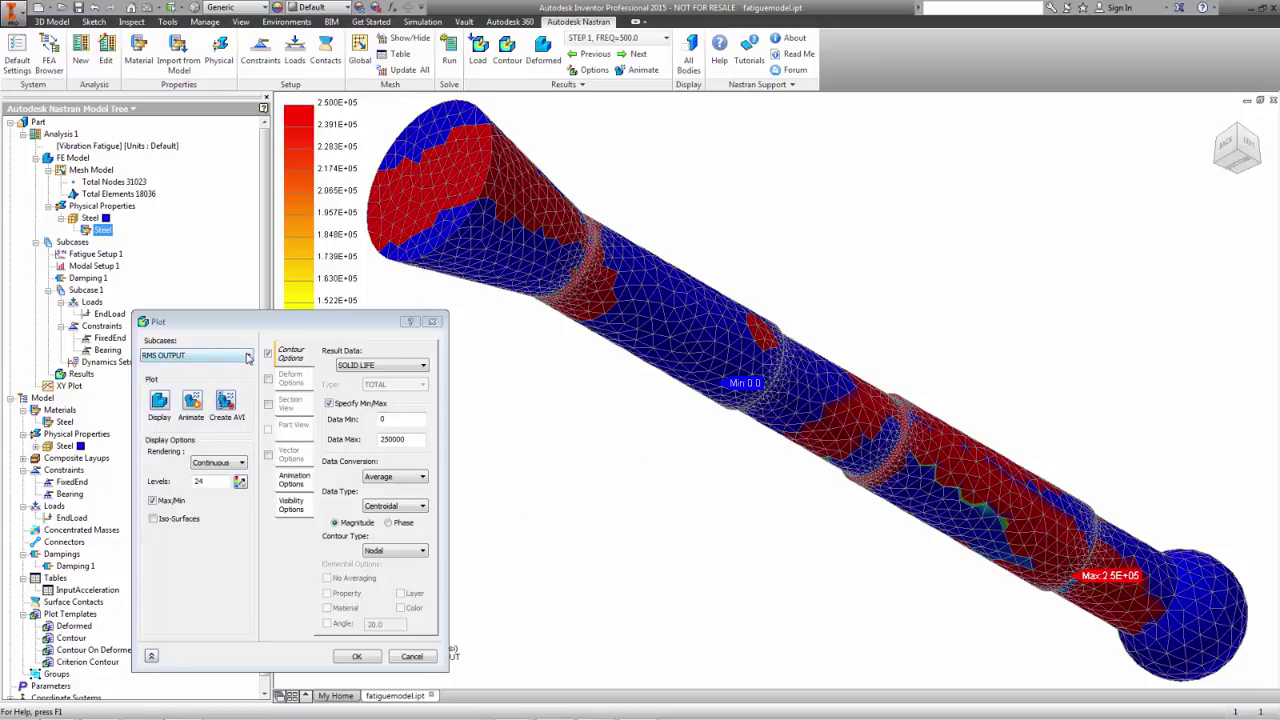
left_click(248, 357)
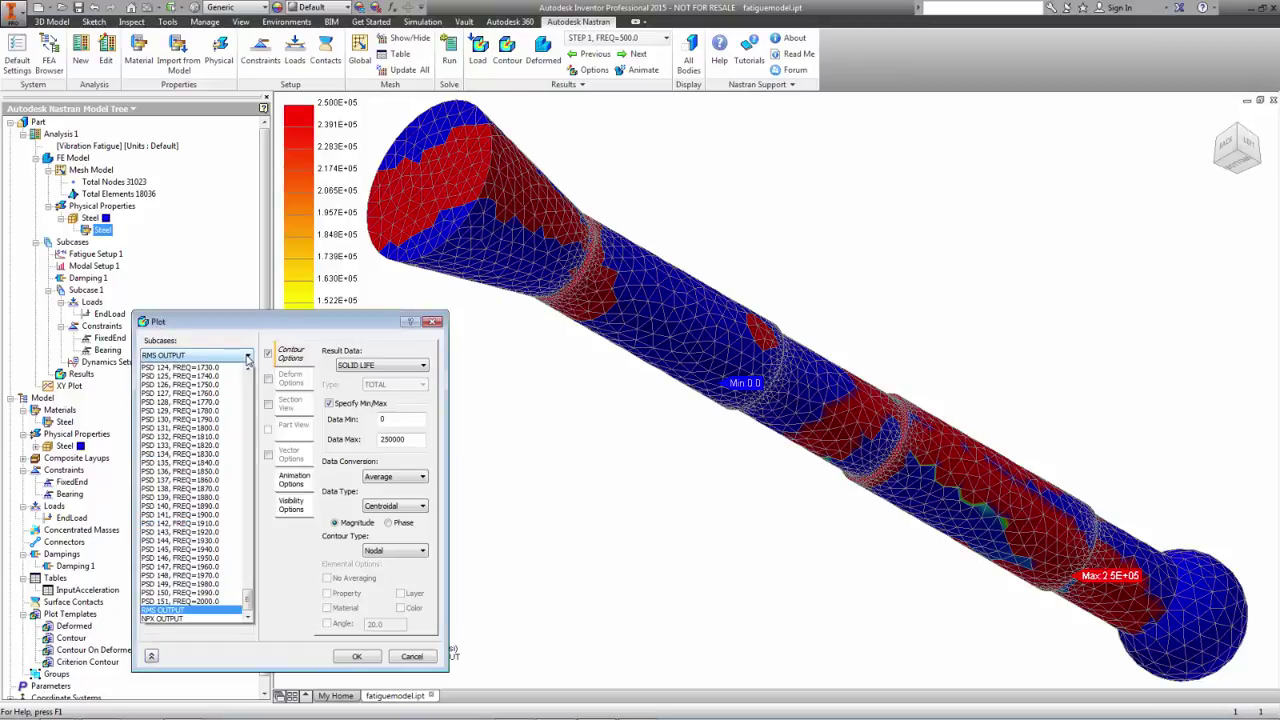
left_click_drag(249, 594, 236, 376)
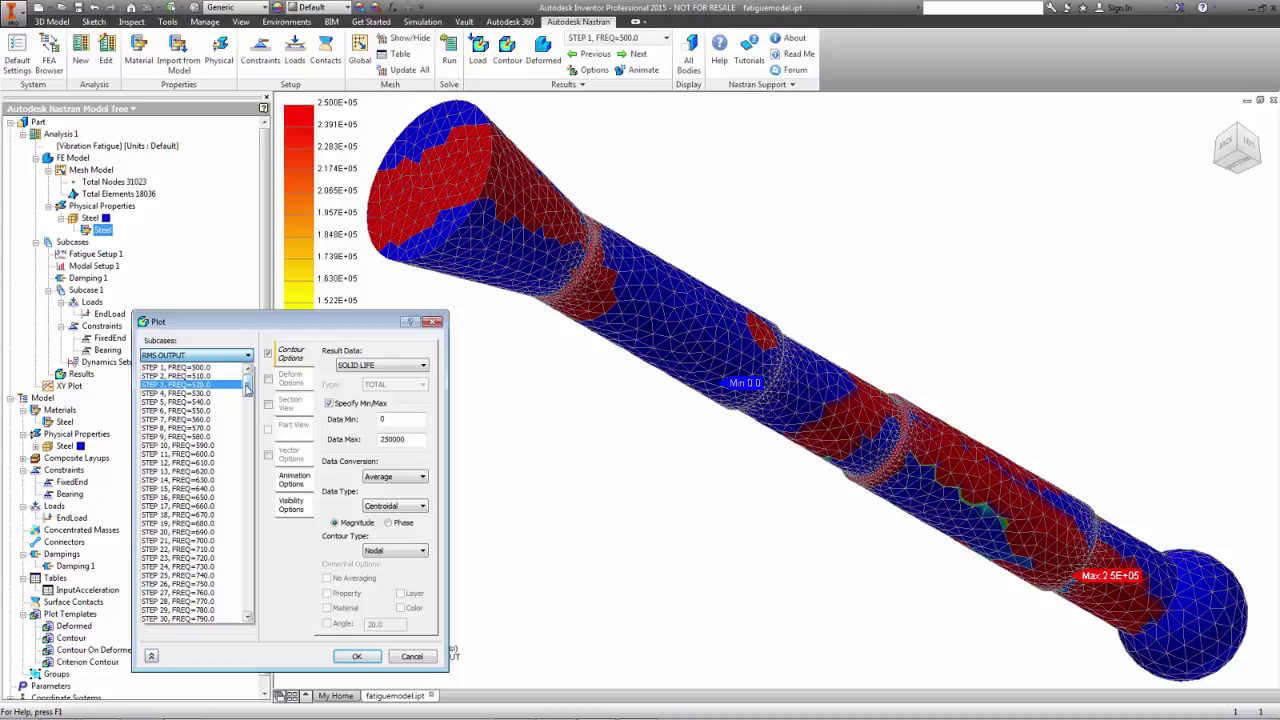
left_click_drag(247, 389, 262, 625)
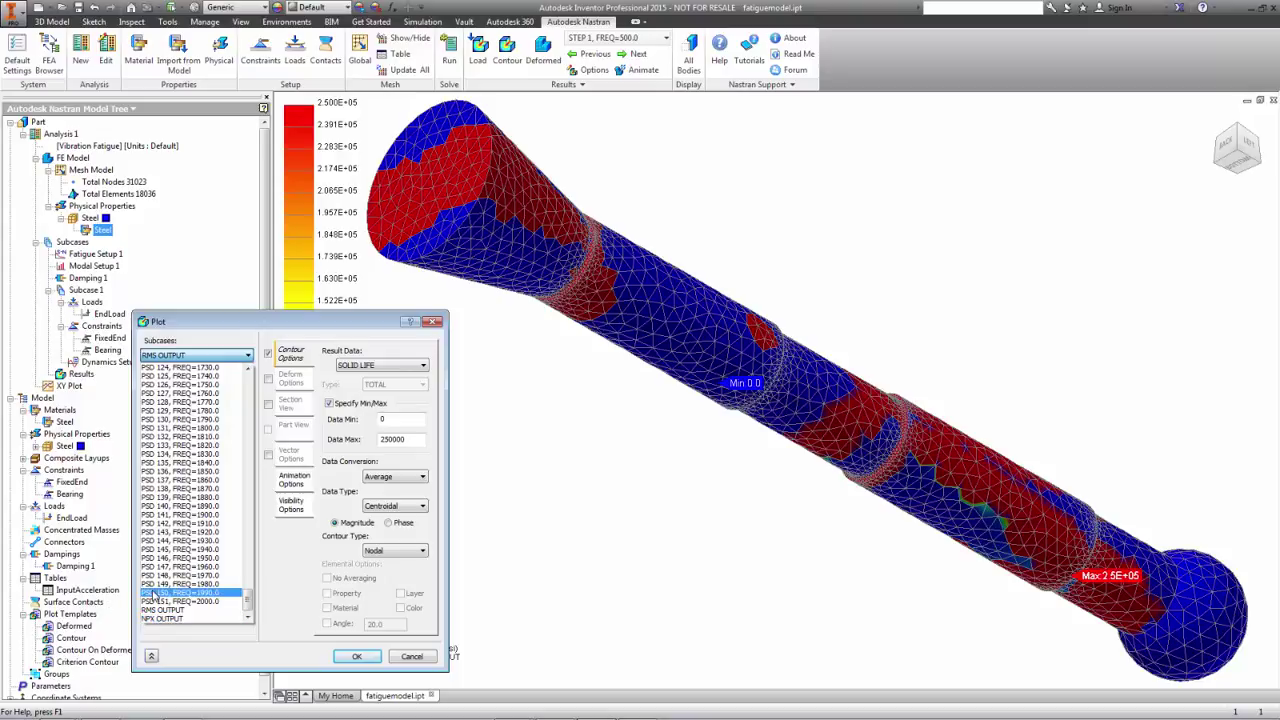
key("Escape")
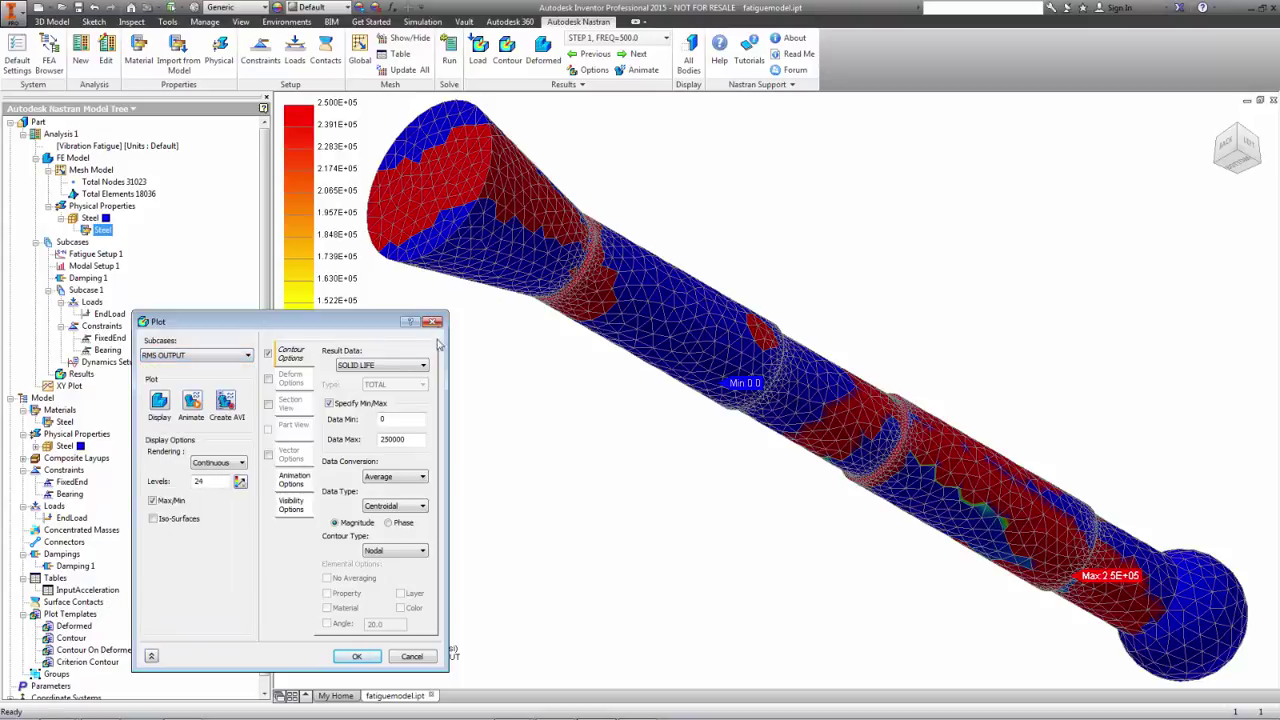
Step: Switch the plotted Result Data from solid life to SOLID VON MISES
left_click(422, 365)
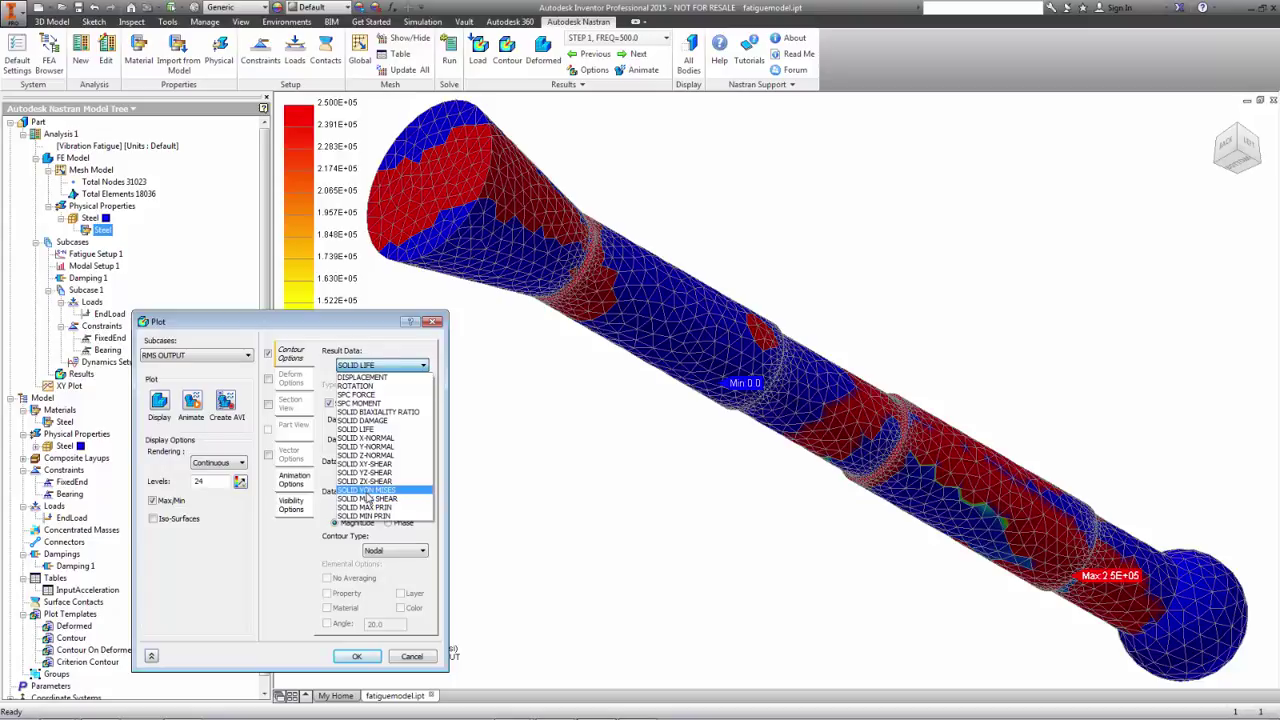
left_click(367, 492)
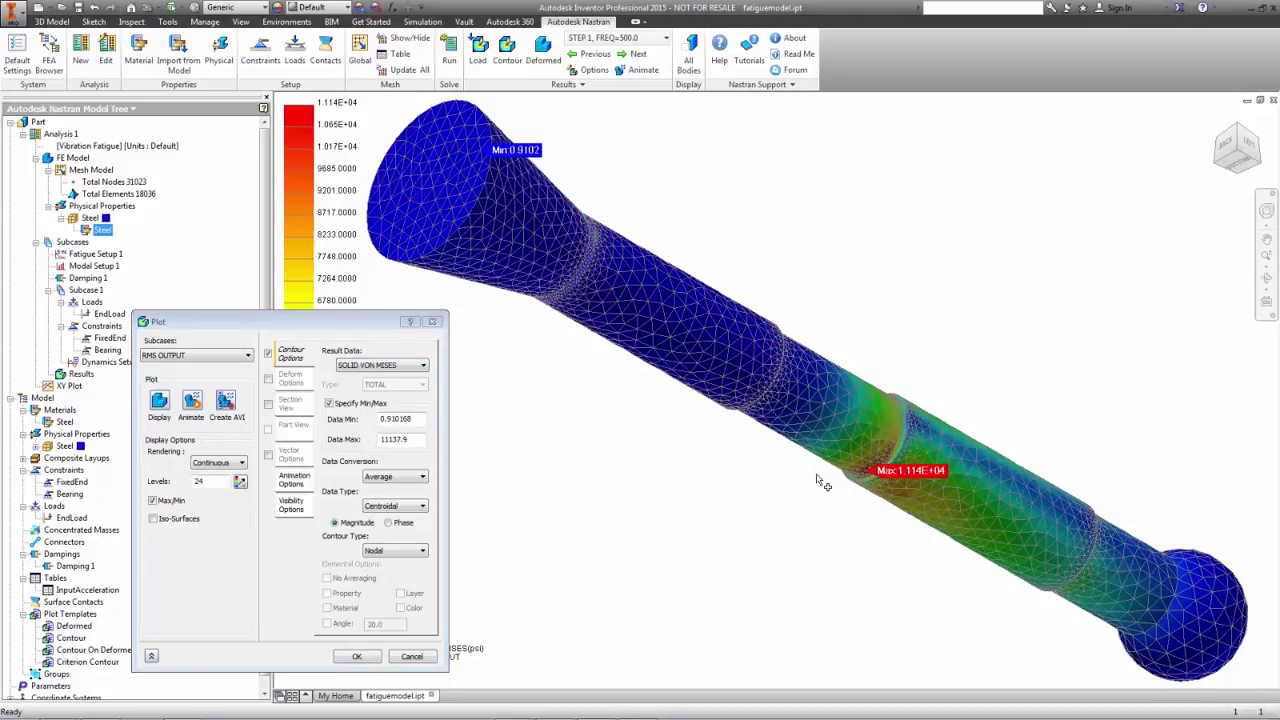